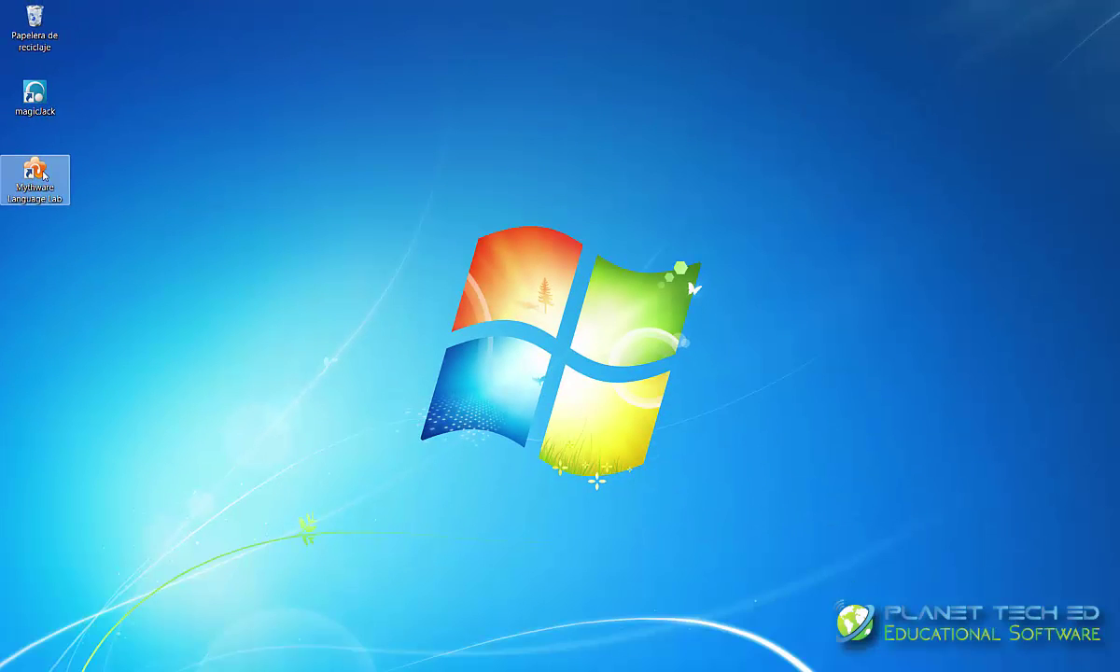
# - Launch Mythware Language Lab, log in to the Public class on channel 1 with the account password, and continue with the 5 Users Demo
pyautogui.doubleClick(38, 173)
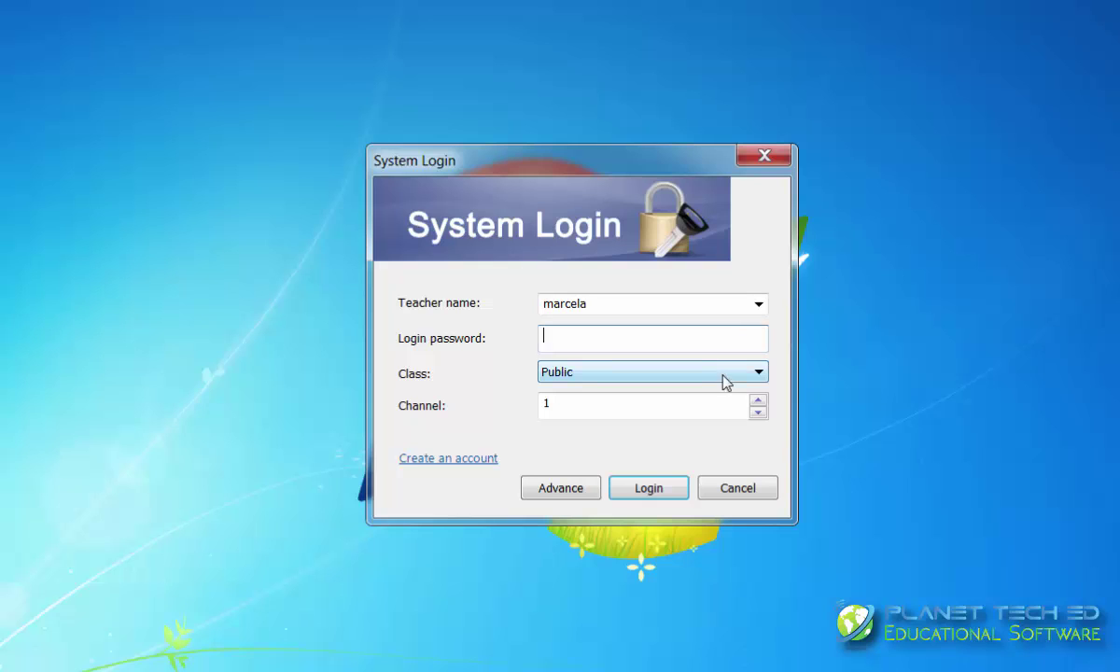
pyautogui.write('•••••••••')
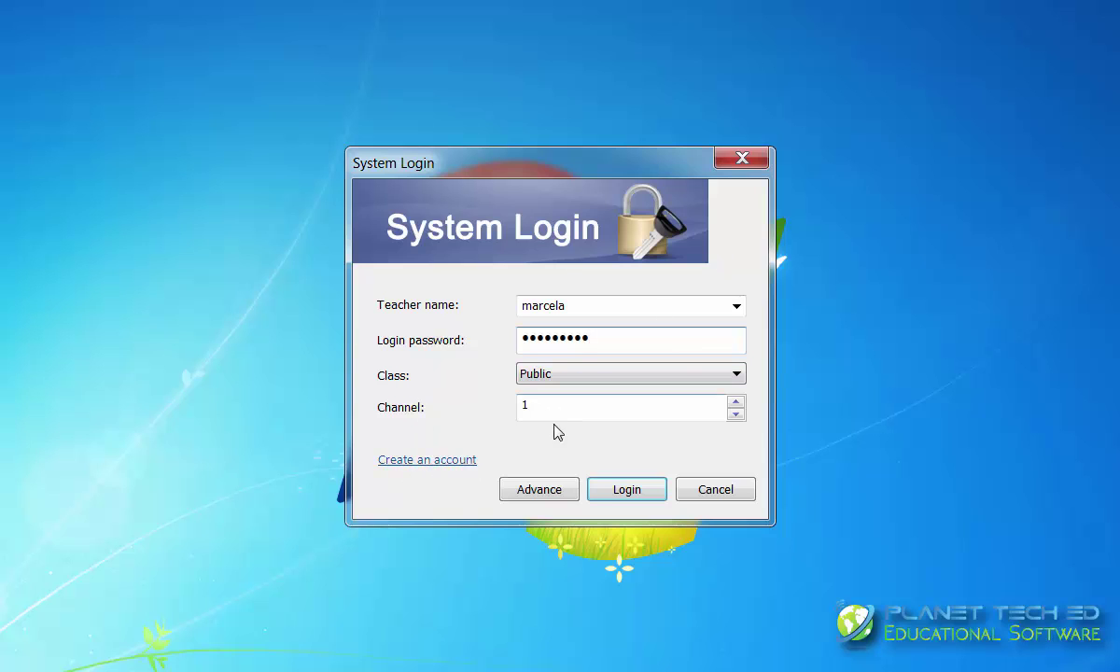
pyautogui.click(626, 492)
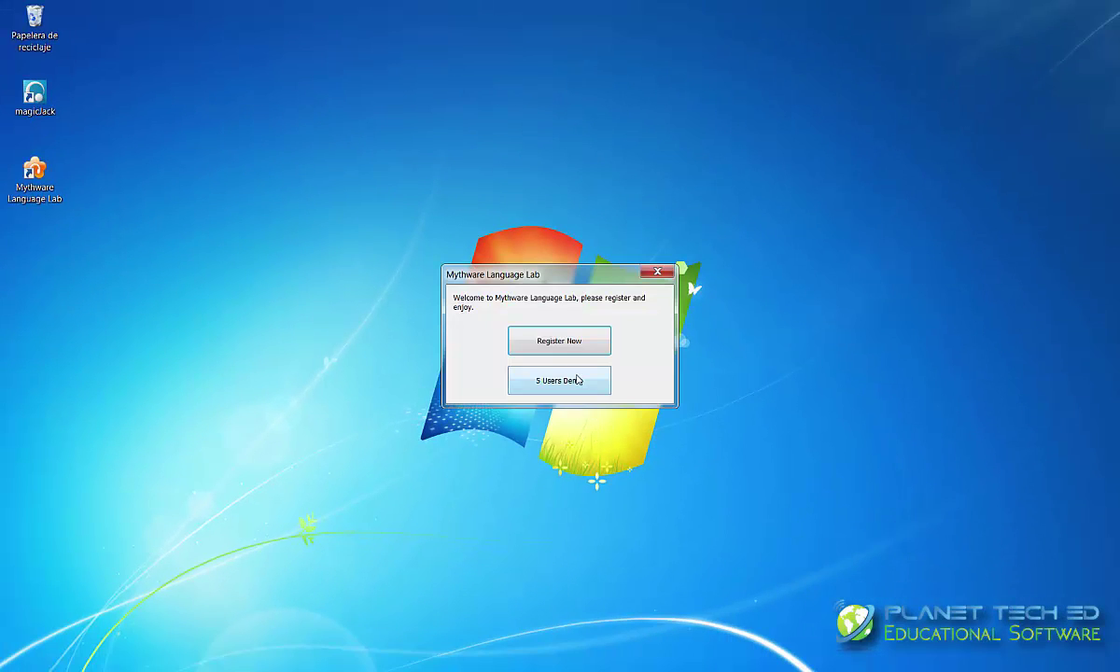
pyautogui.click(577, 380)
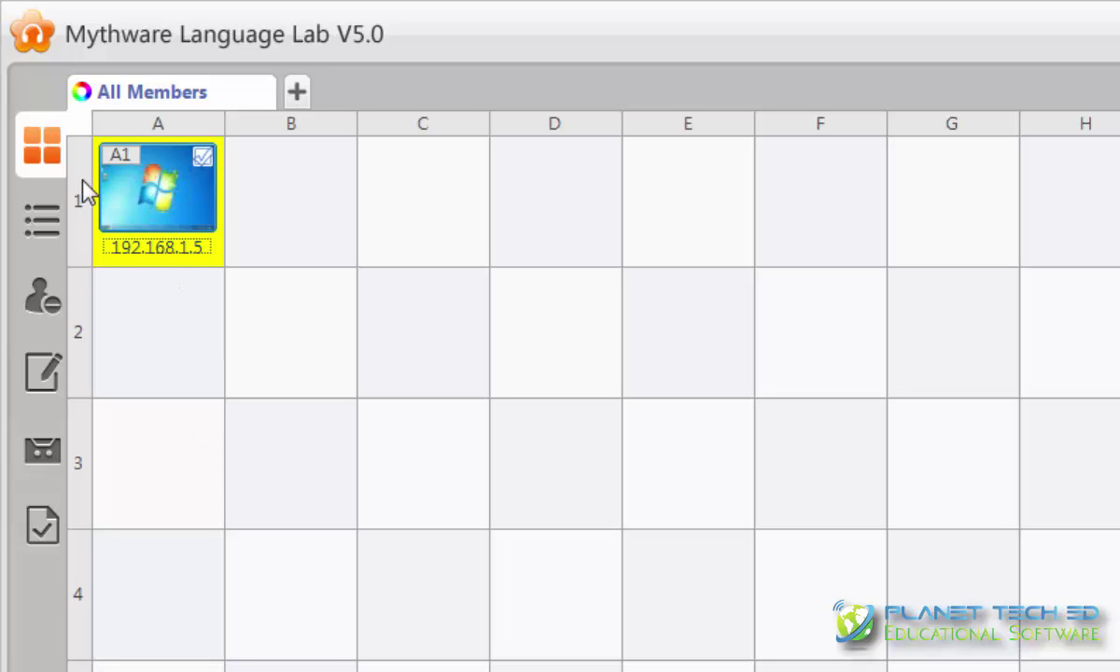
# - Display the connected students in the report view
pyautogui.moveTo(158, 207)
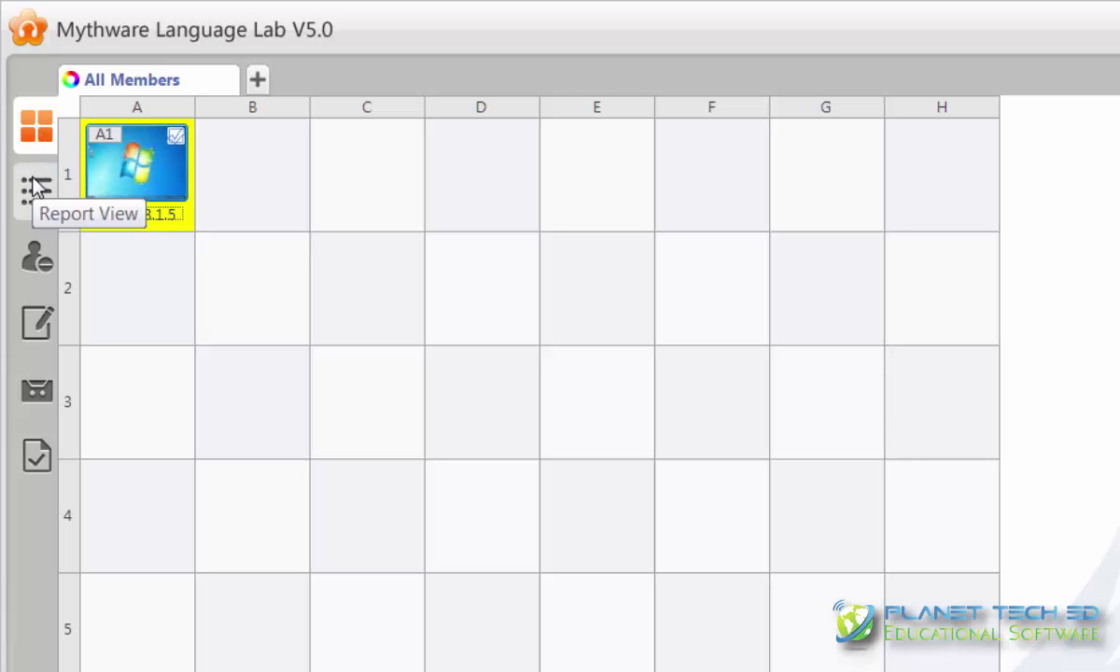
pyautogui.click(38, 189)
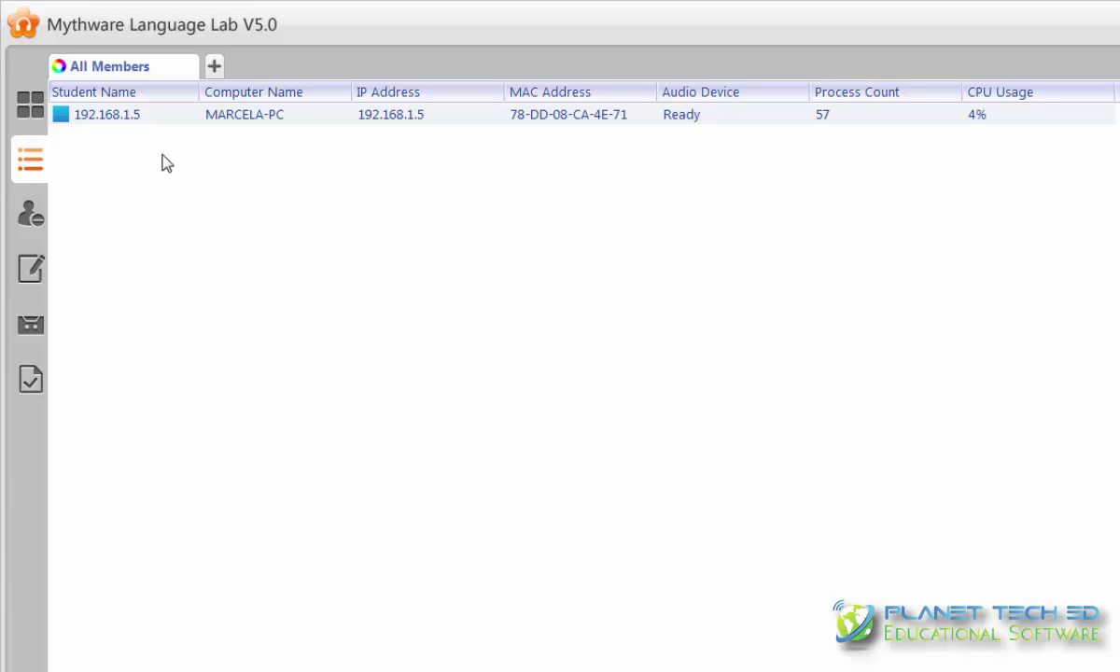
# - Open the policy view and inspect the advanced web policy options without applying any of them
pyautogui.click(22, 218)
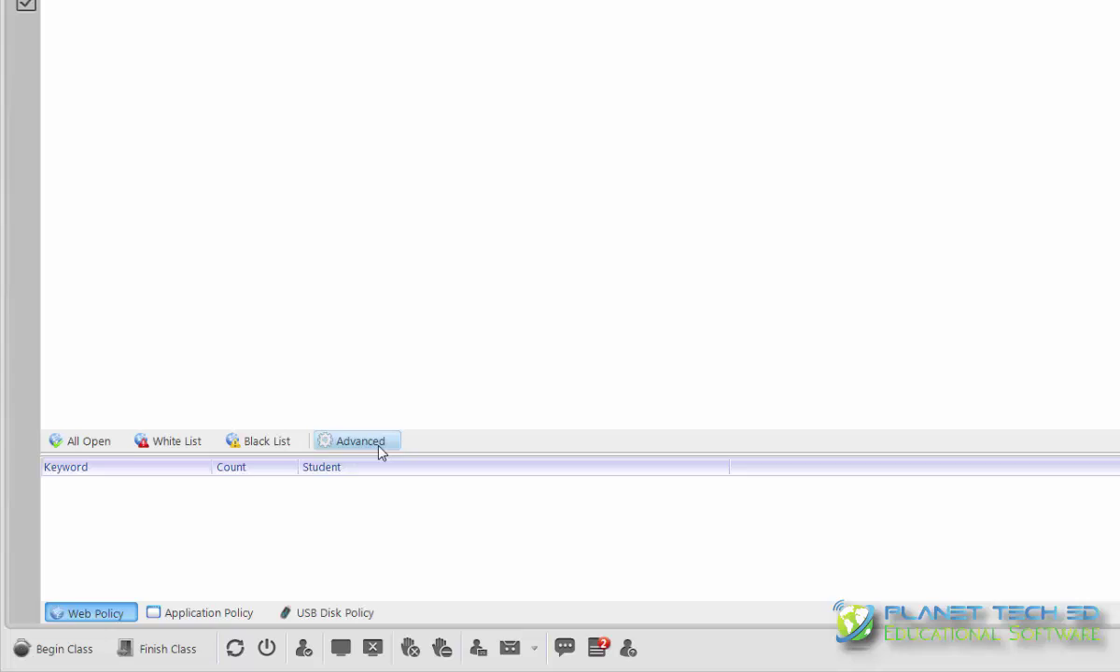
pyautogui.click(322, 474)
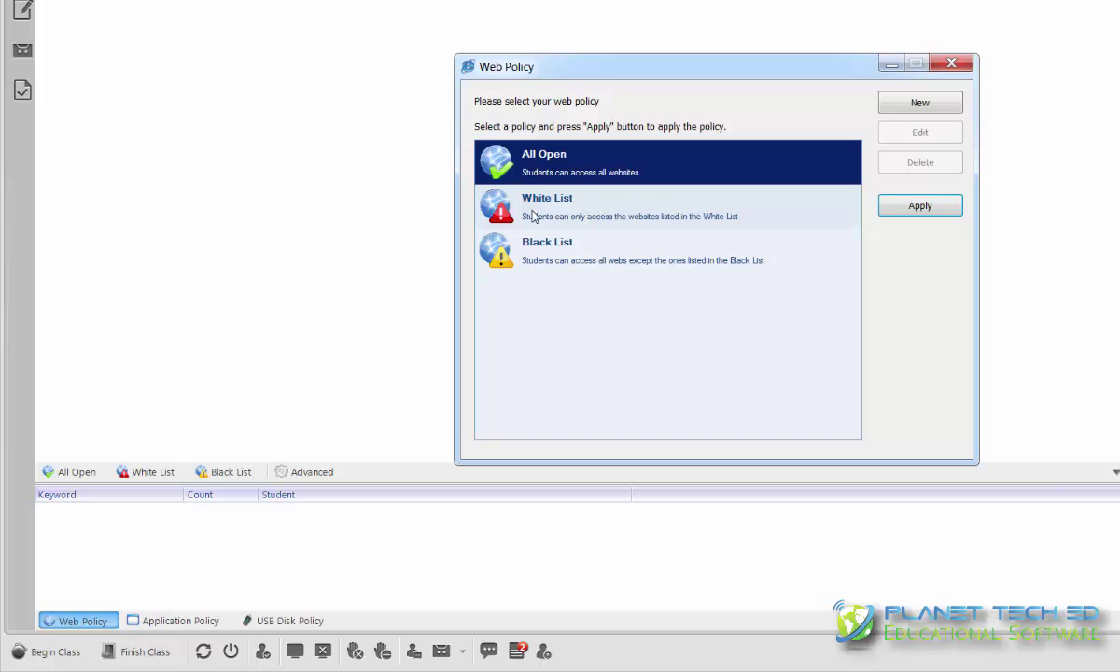
pyautogui.click(966, 67)
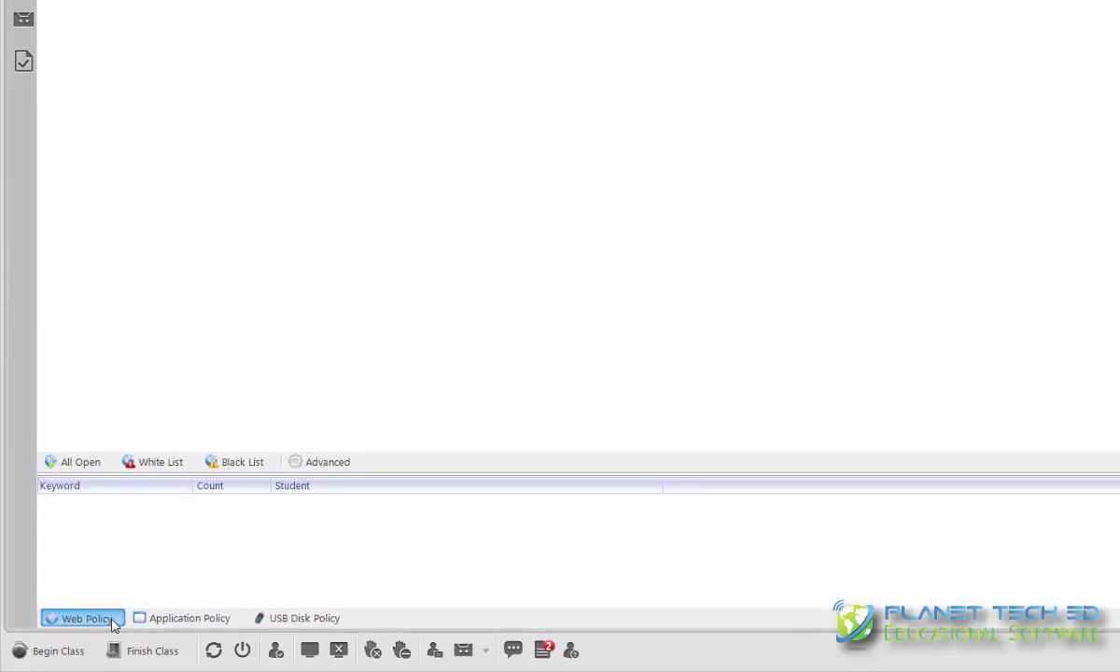
# - Review the white list and black list options of the application policy, and view the USB disk policy
pyautogui.click(169, 623)
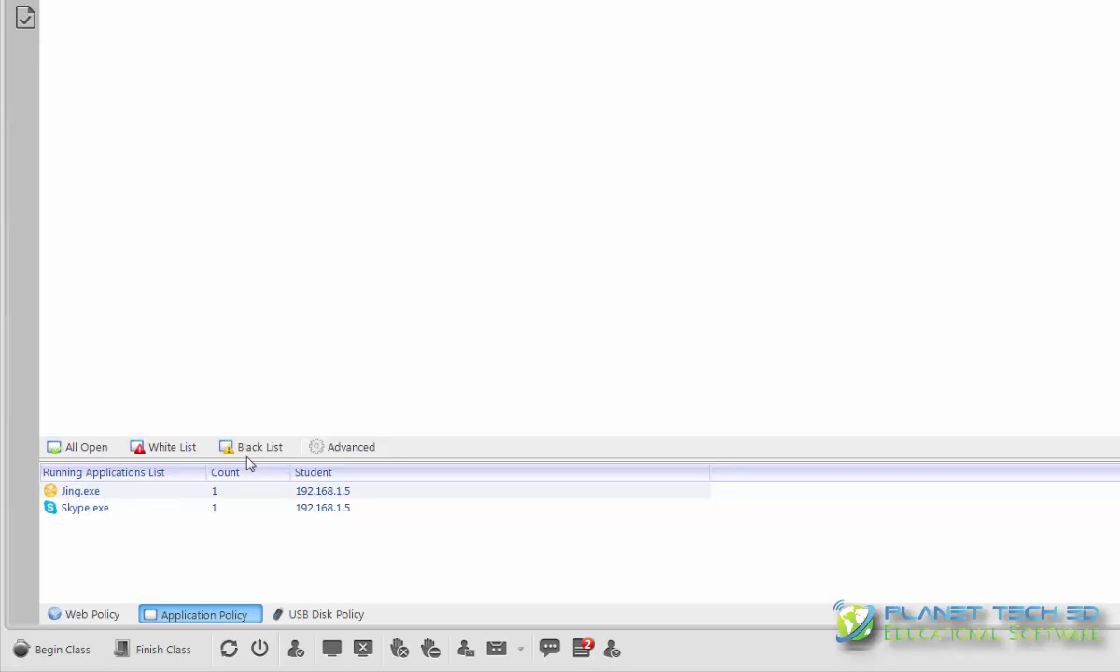
pyautogui.click(172, 447)
pyautogui.click(239, 454)
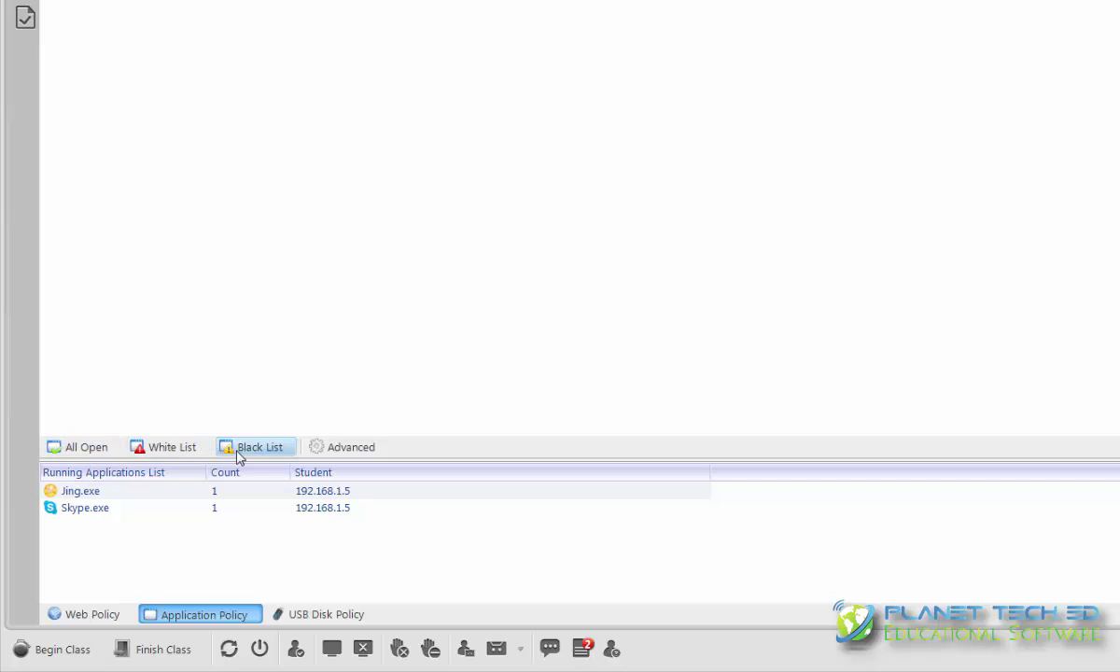
pyautogui.click(168, 452)
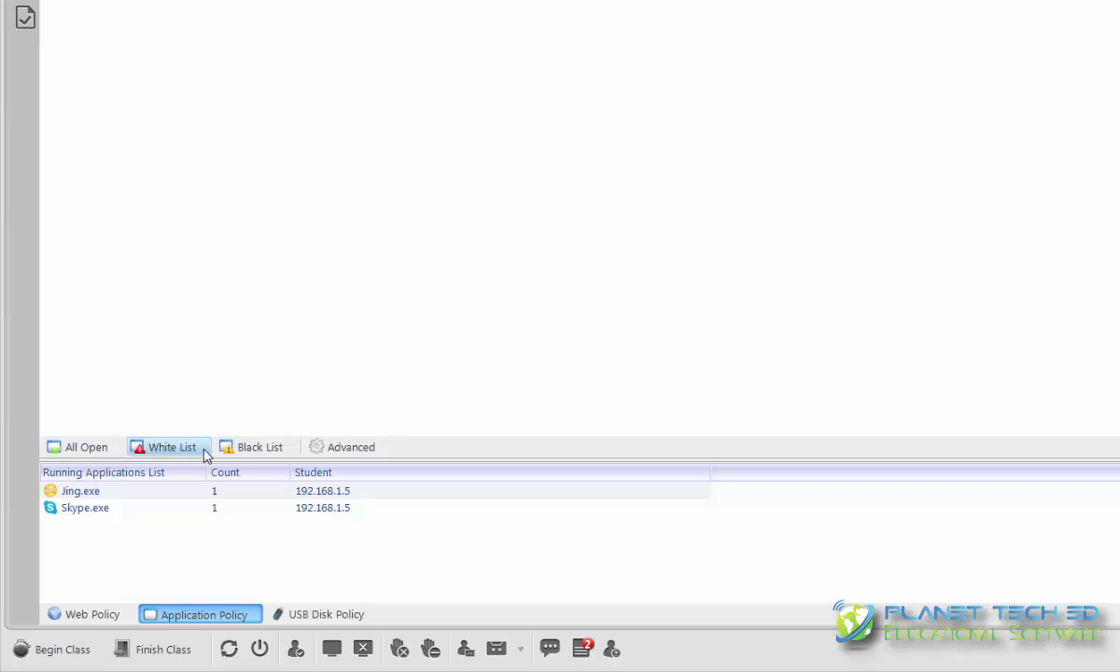
pyautogui.click(245, 453)
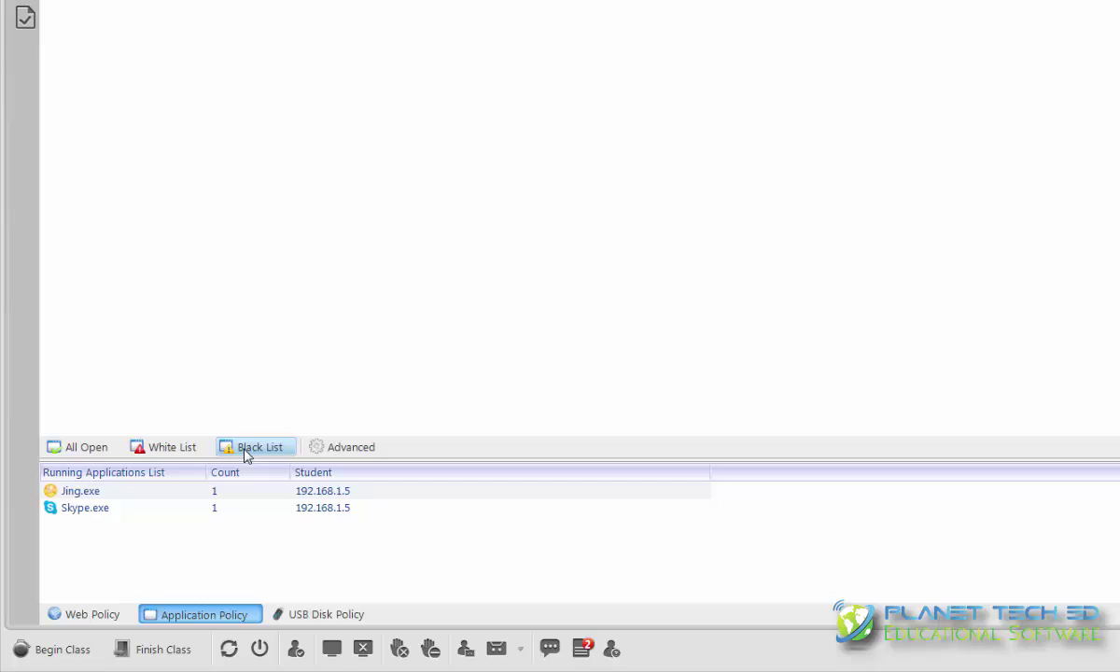
pyautogui.click(182, 452)
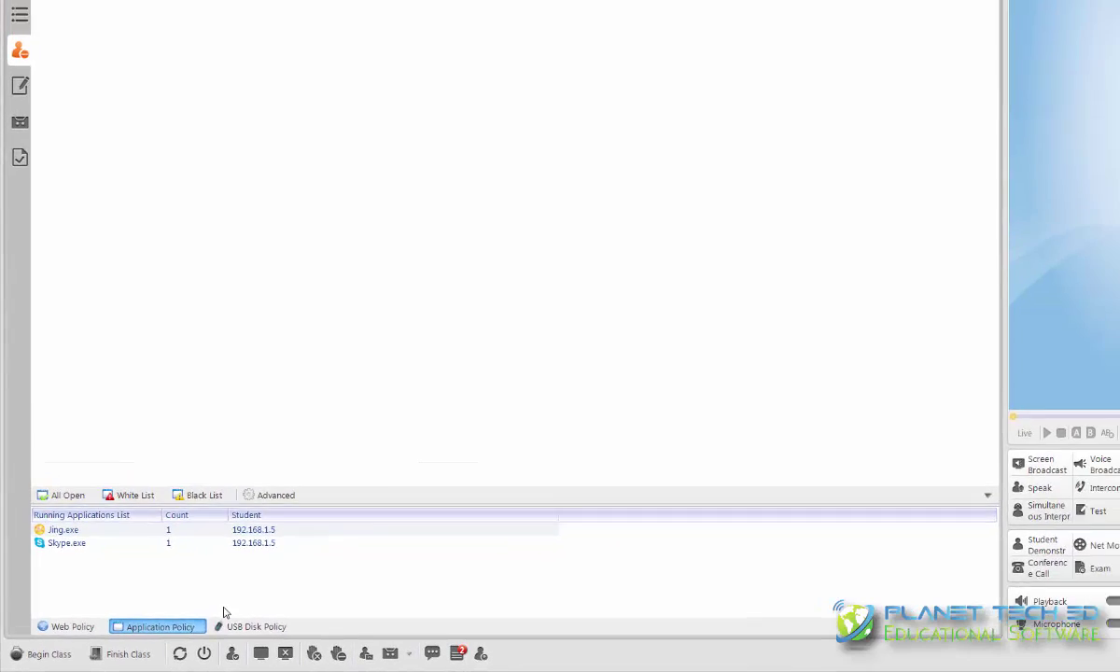
pyautogui.click(244, 632)
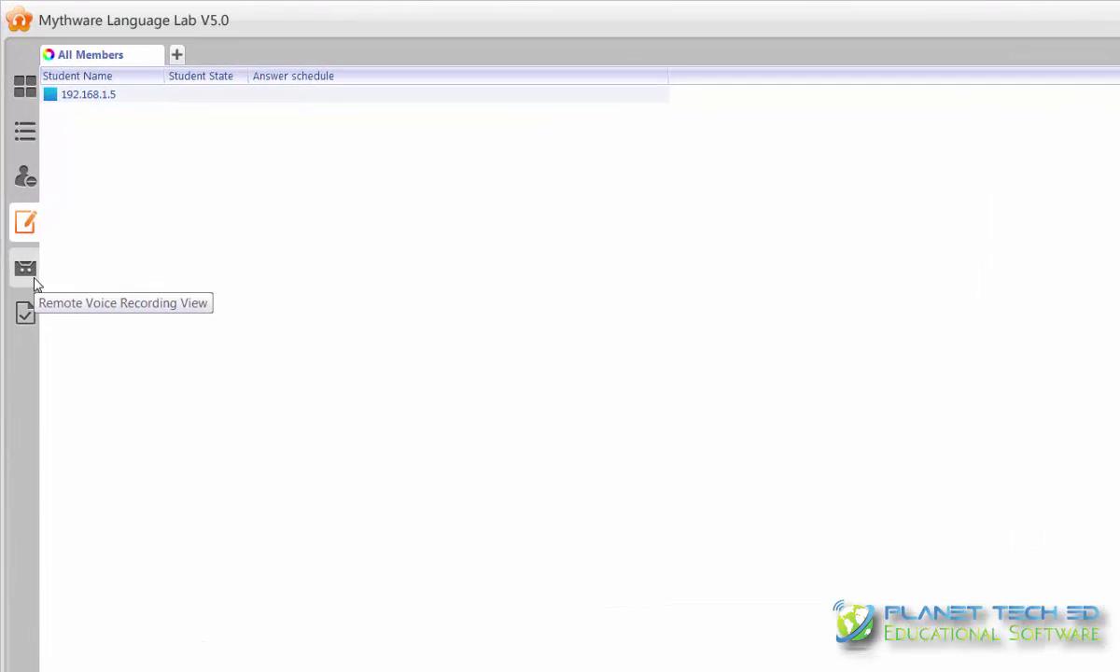
# - Open the remote voice recording view, and check the student sign-in options without starting a sign-in
pyautogui.click(34, 280)
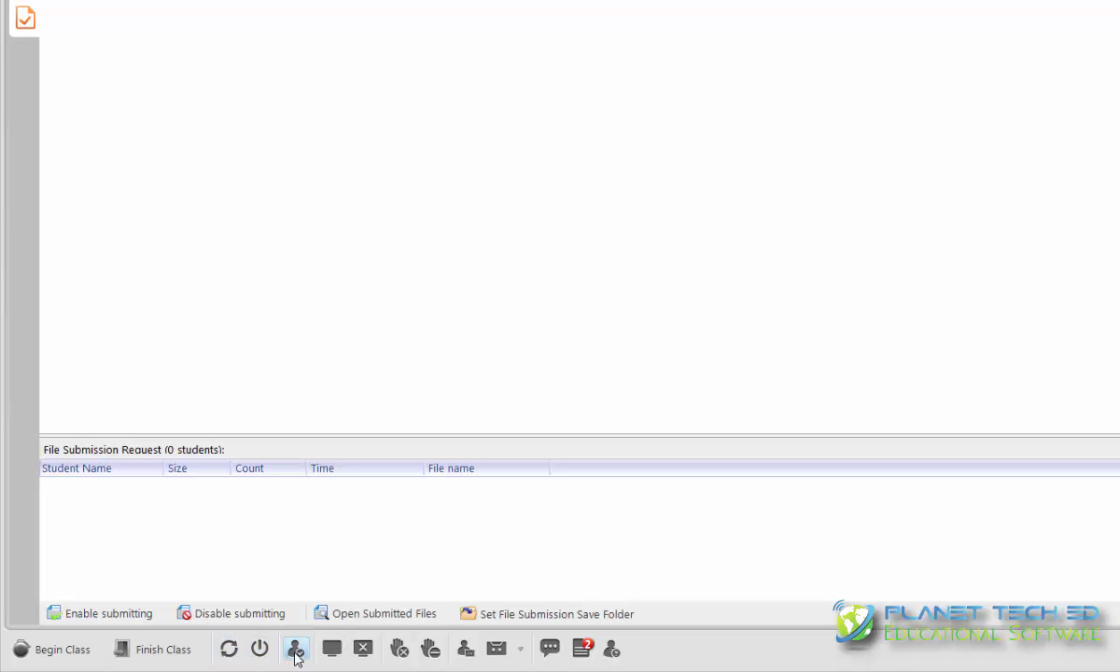
pyautogui.click(296, 648)
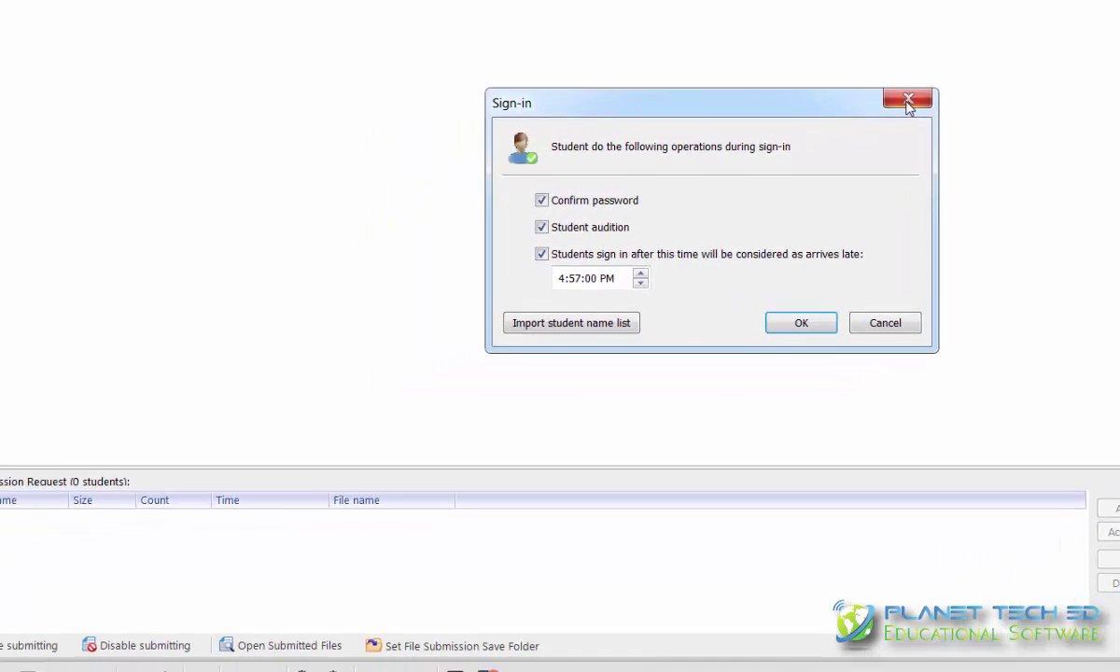
pyautogui.click(908, 103)
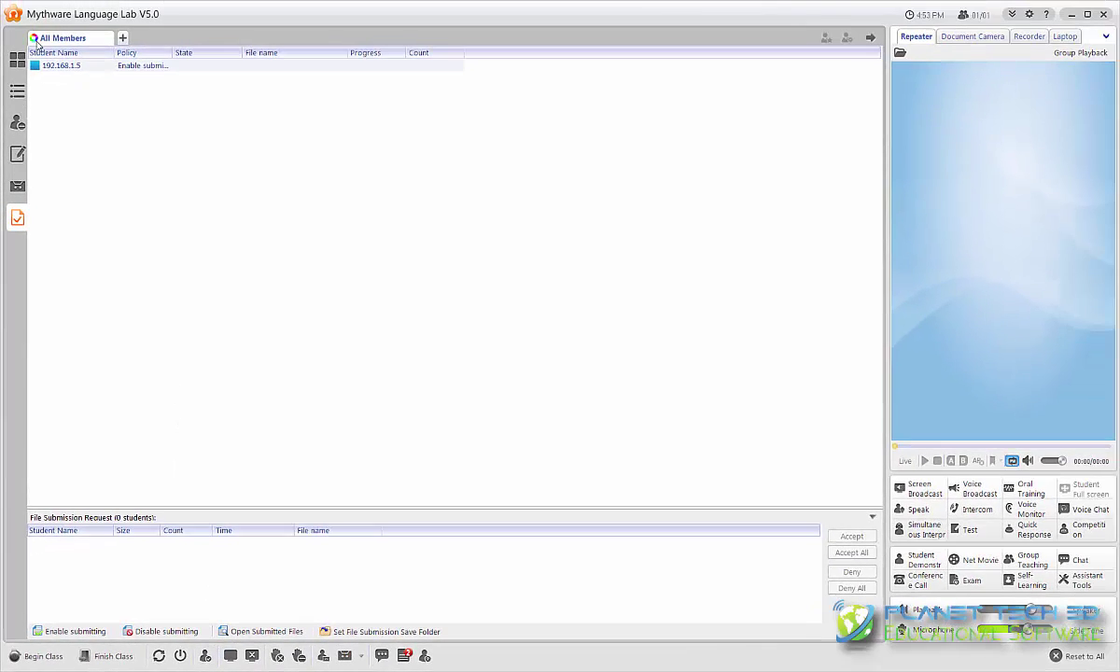
# - Return to the student thumbnail view, and turn whole-process recording on and off again
pyautogui.click(17, 61)
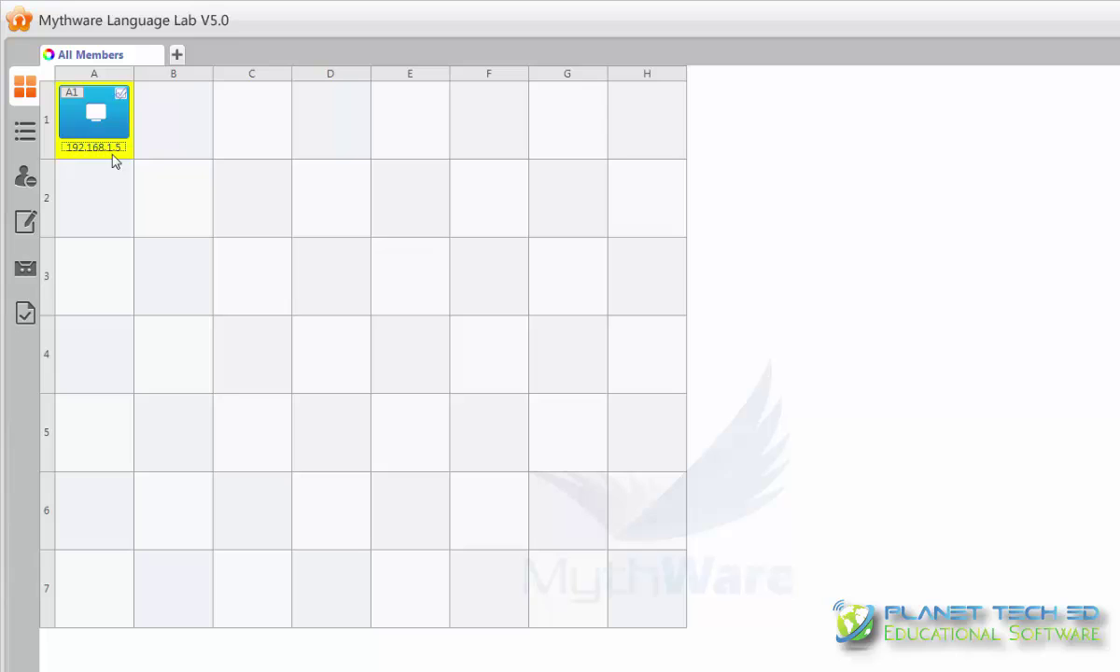
pyautogui.moveTo(117, 134)
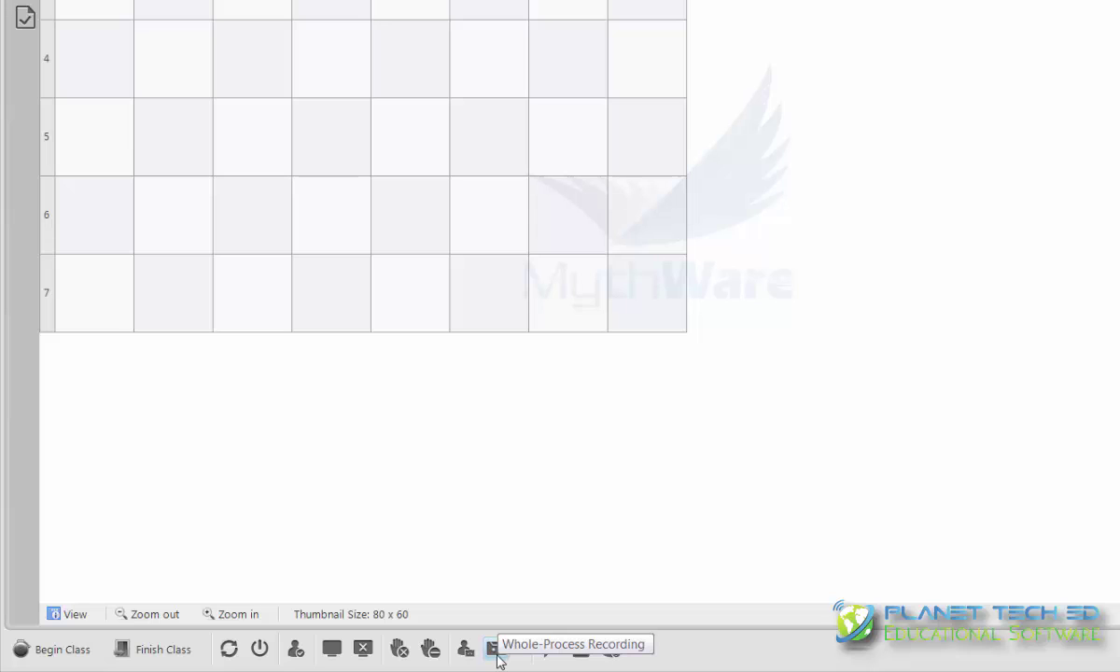
pyautogui.click(496, 654)
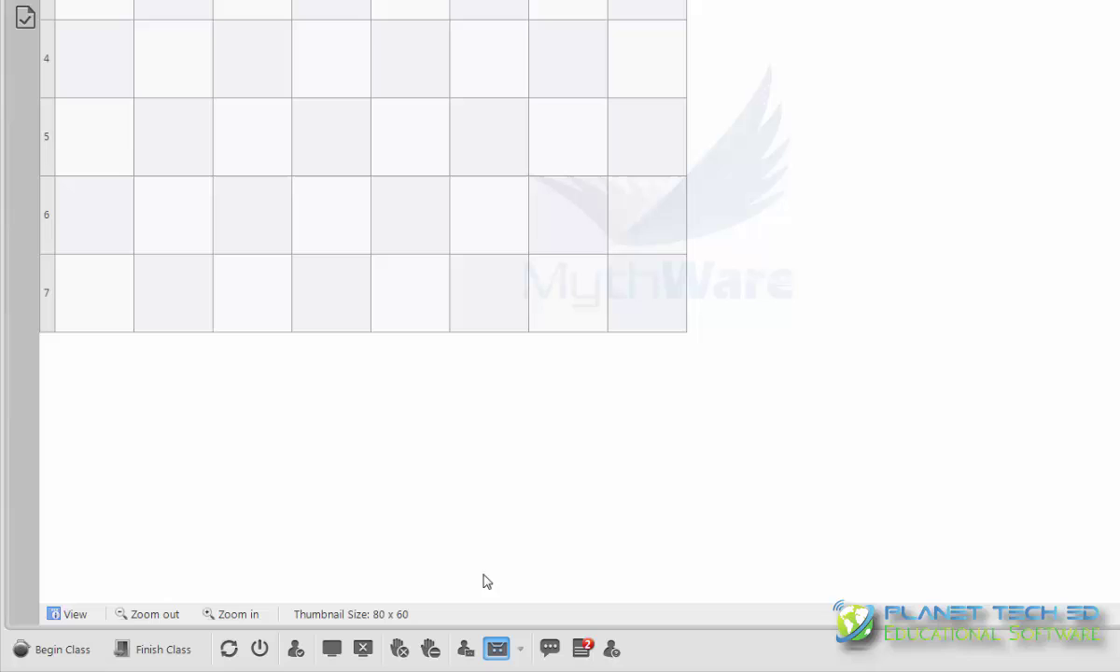
pyautogui.click(501, 650)
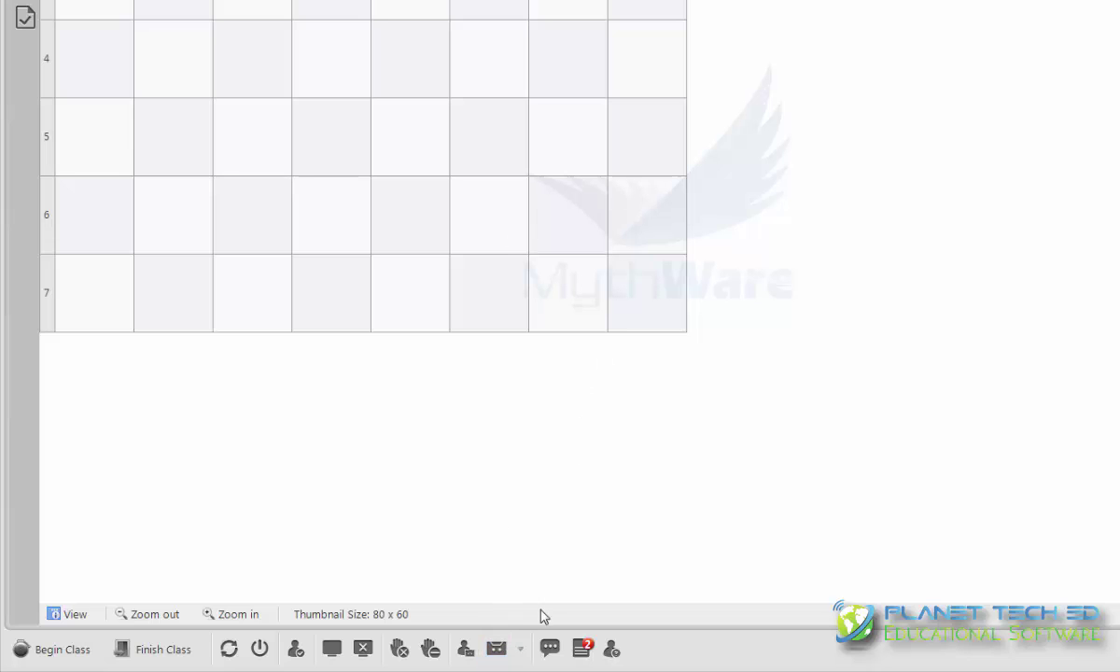
# - Send the message "hello" to All Members
pyautogui.click(519, 649)
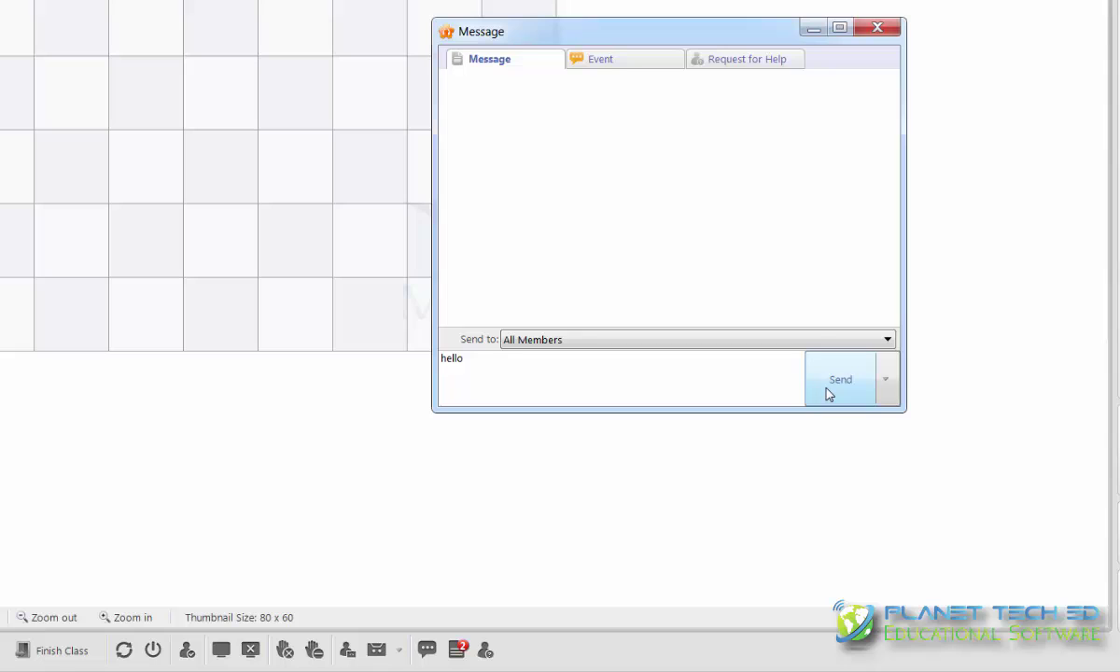
pyautogui.click(759, 392)
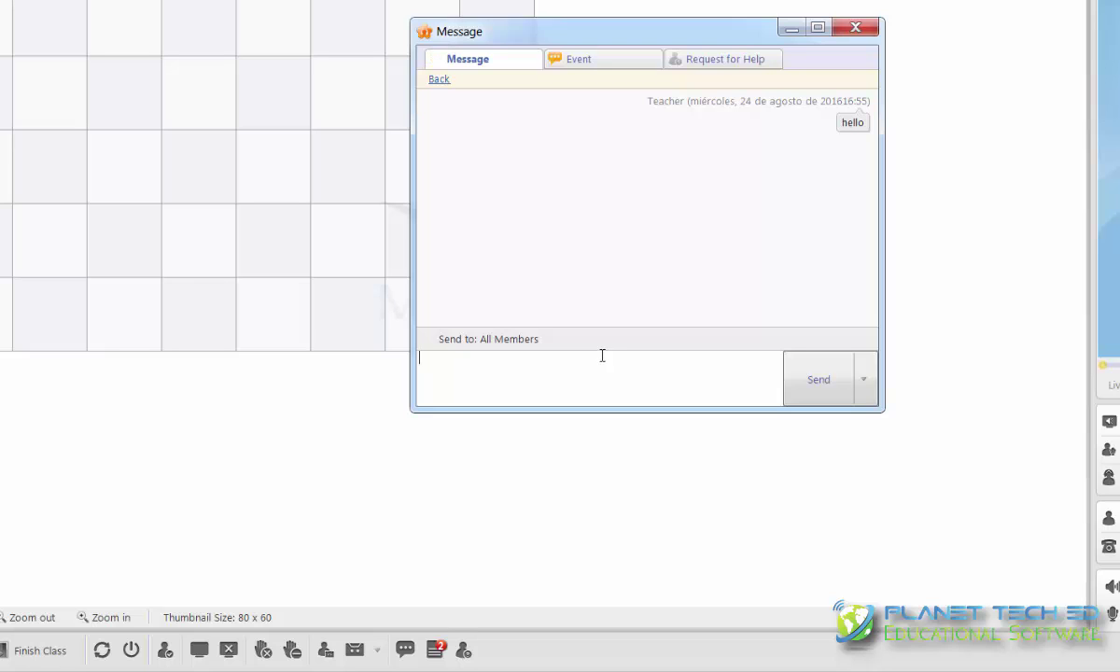
# - Read the message conversations with student 192.168.1.5 and with All Members
pyautogui.click(439, 80)
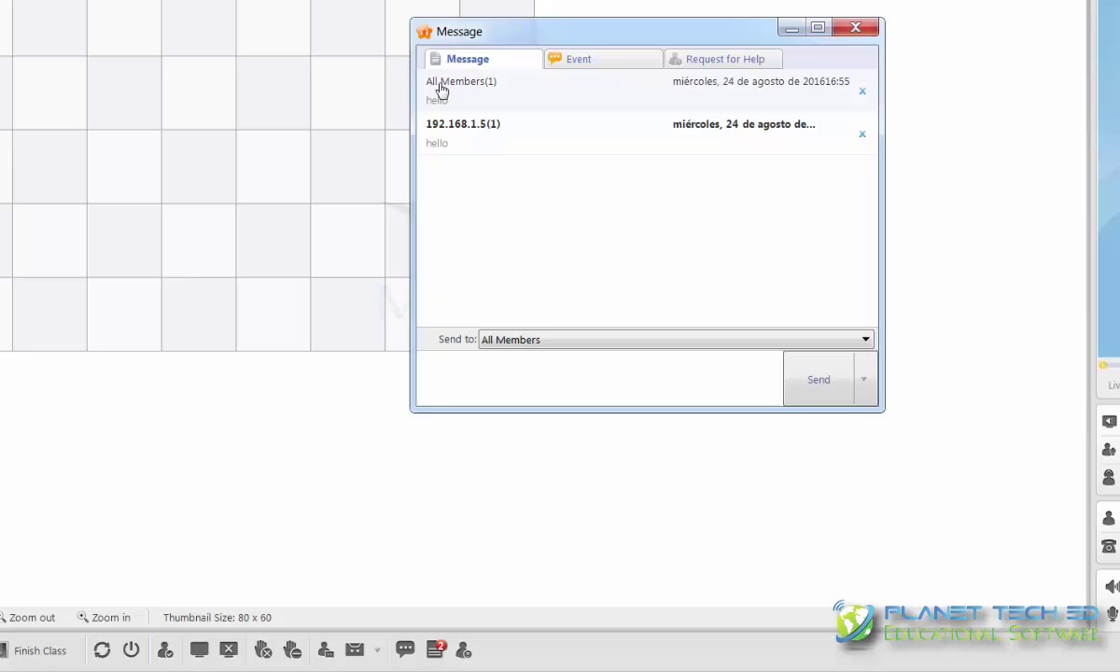
pyautogui.click(490, 132)
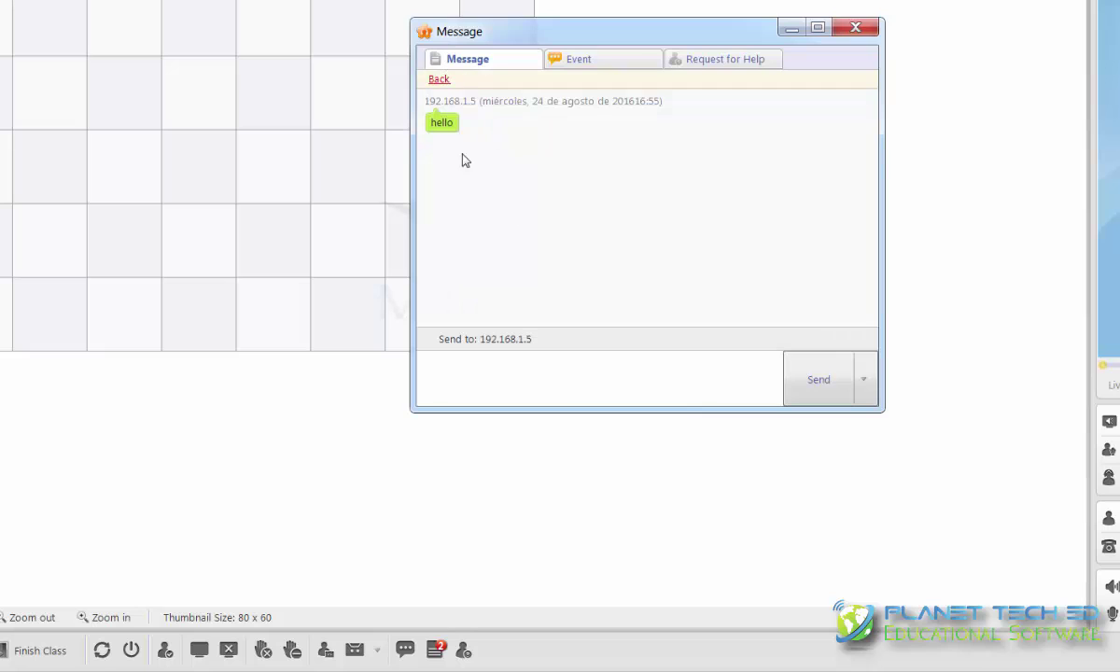
pyautogui.click(436, 80)
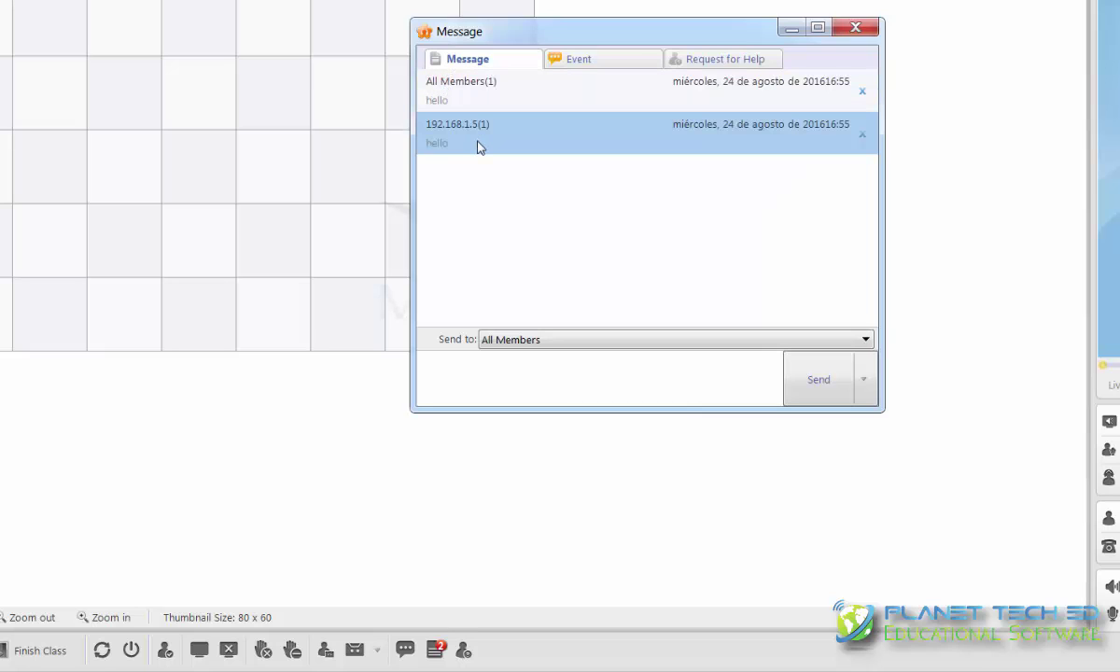
pyautogui.click(462, 92)
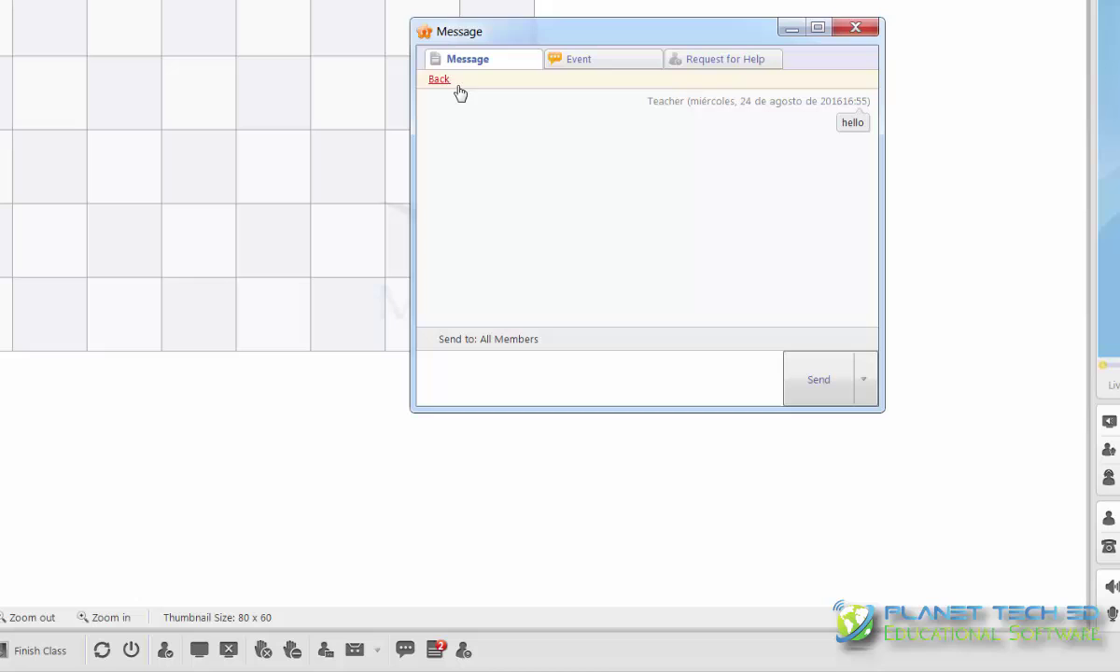
# - Examine the event log's session entries for student 192.168.1.5 and their times
pyautogui.click(559, 59)
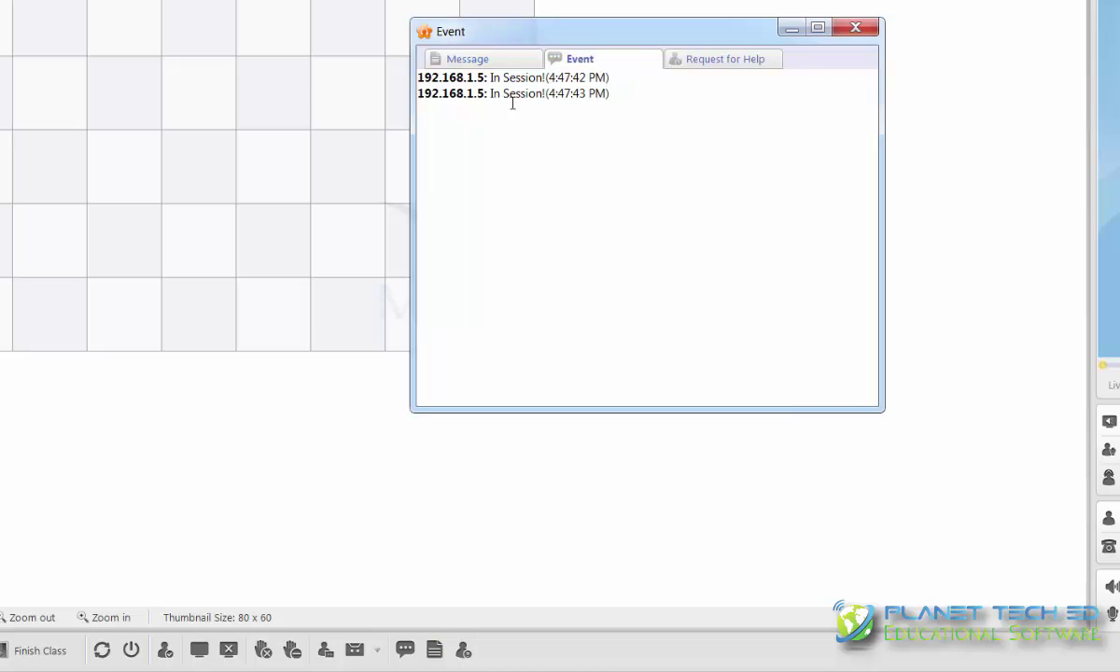
pyautogui.moveTo(485, 81); pyautogui.dragTo(547, 126)
pyautogui.click(596, 114)
pyautogui.moveTo(486, 80); pyautogui.dragTo(582, 119)
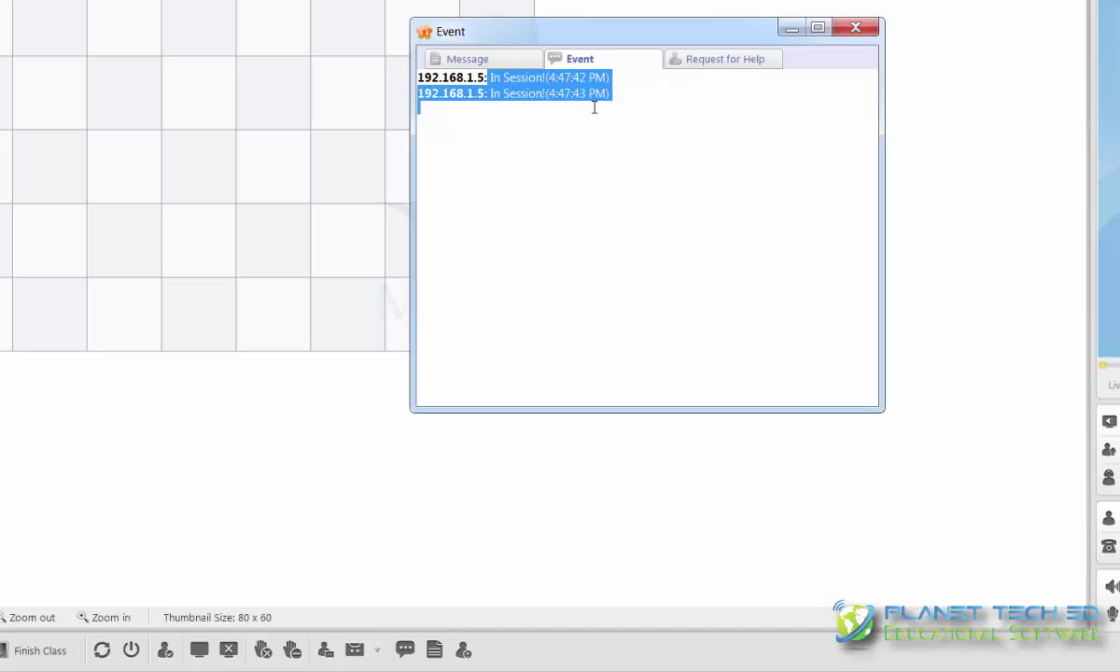
pyautogui.click(494, 80)
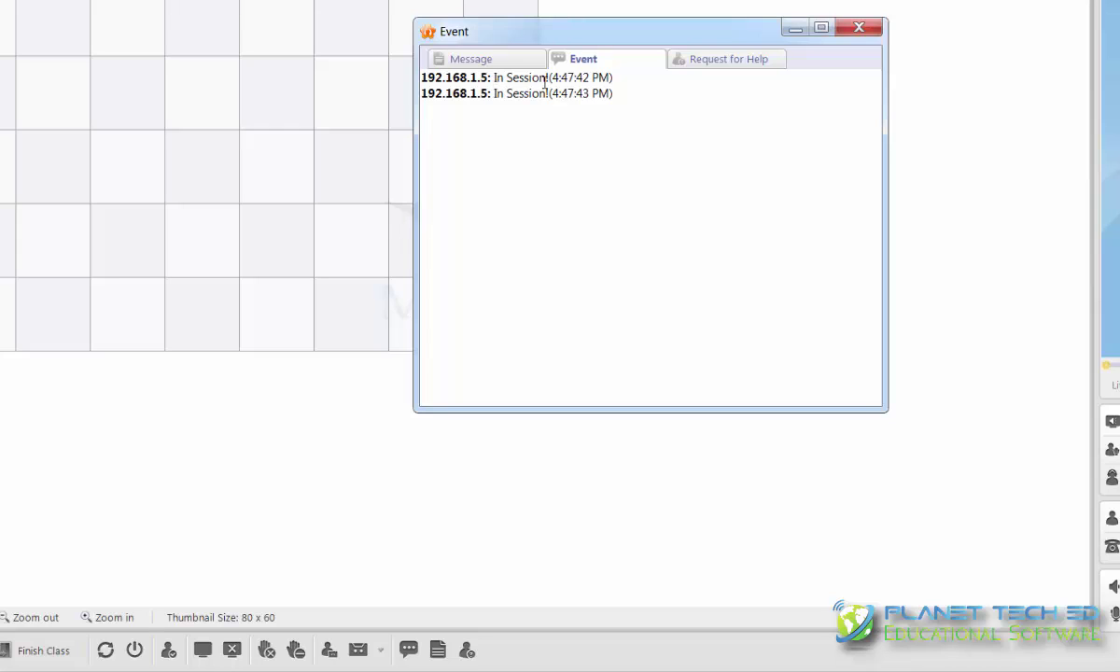
pyautogui.moveTo(545, 83); pyautogui.dragTo(578, 80)
pyautogui.click(582, 82)
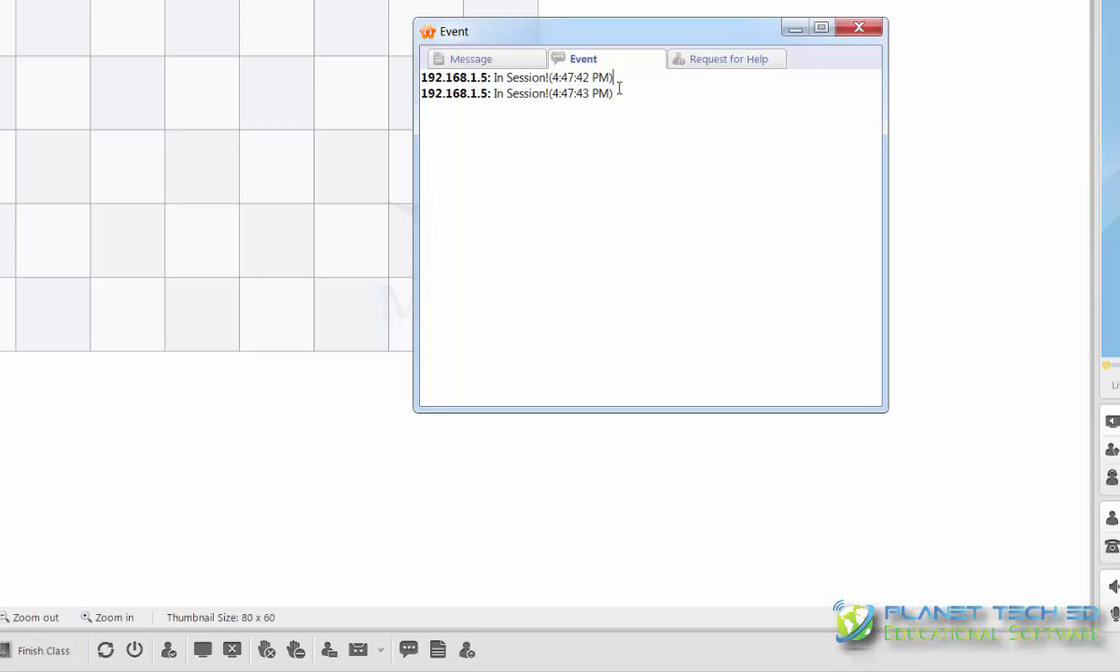
# - Check the list of student help requests and close the message window
pyautogui.click(696, 62)
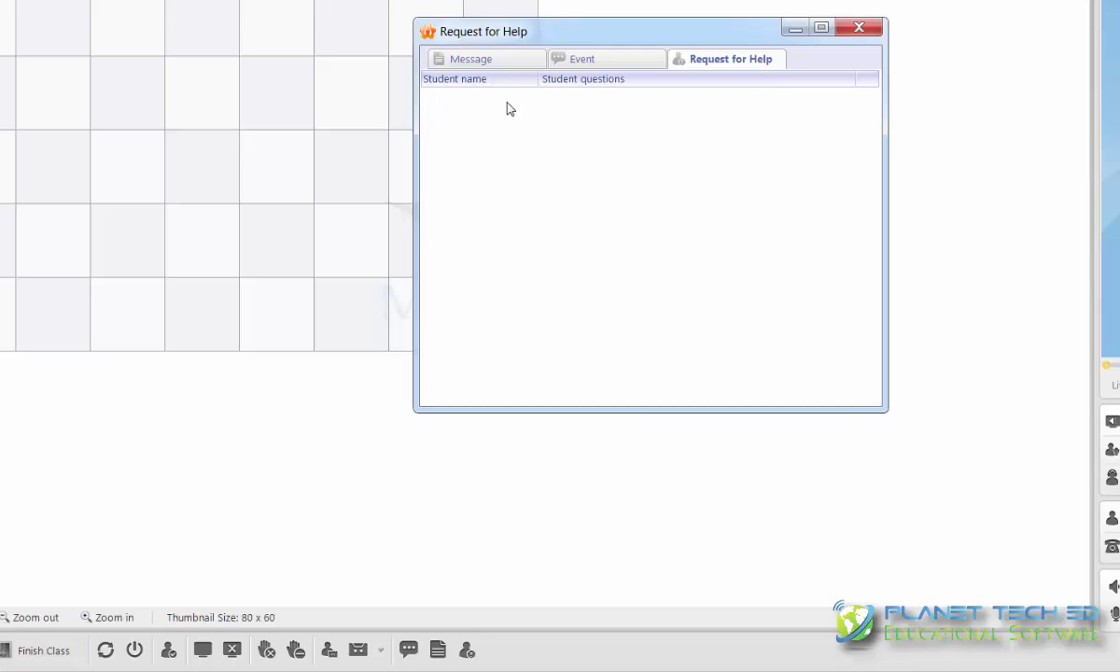
pyautogui.moveTo(538, 79); pyautogui.dragTo(535, 94)
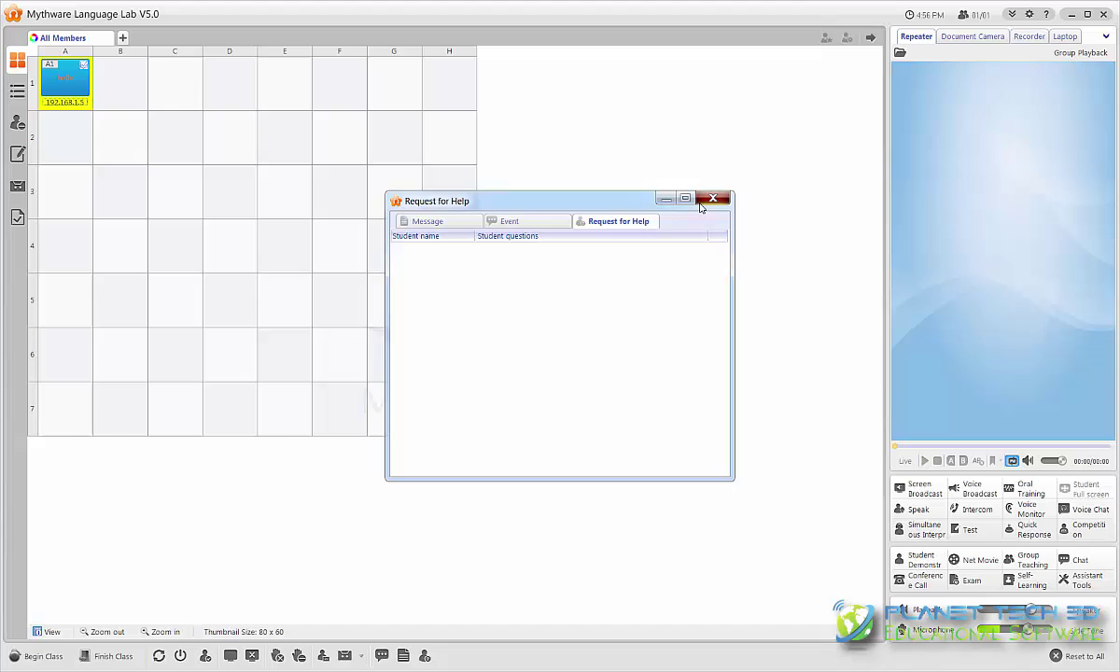
pyautogui.click(843, 43)
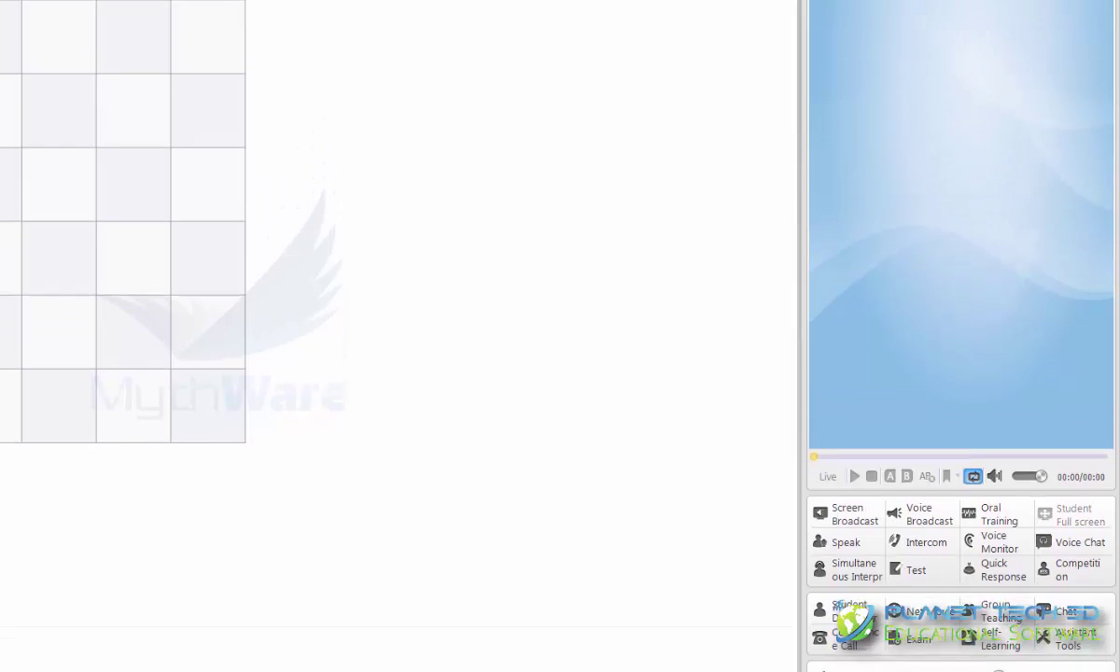
# - View the Document Camera, Recorder and Laptop media sources one after another
pyautogui.click(891, 56)
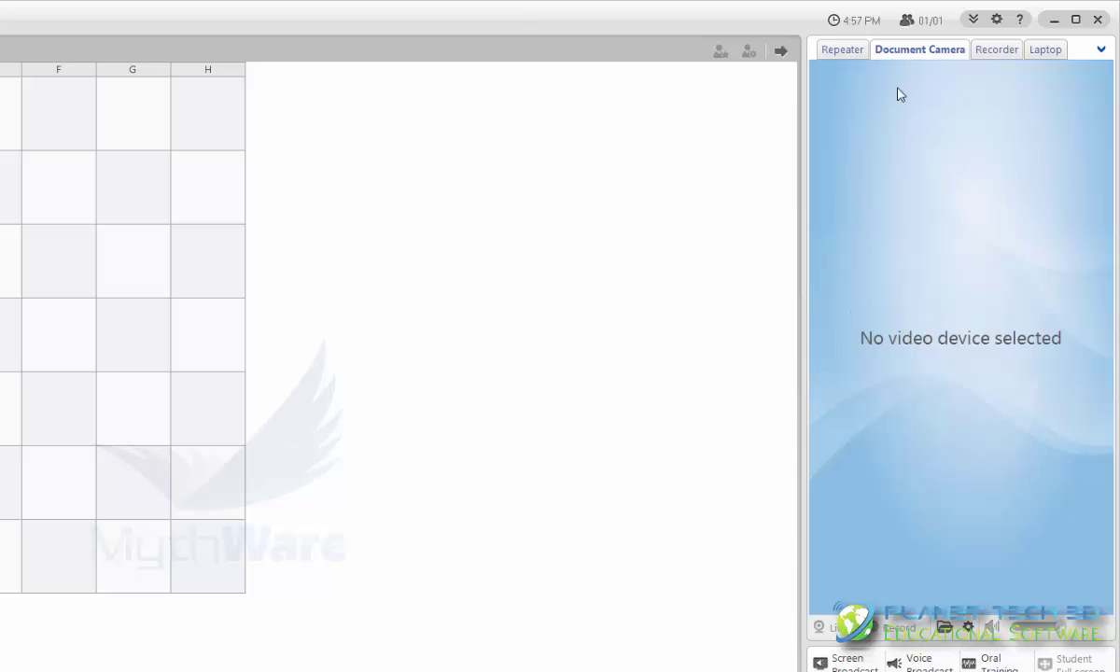
pyautogui.click(983, 58)
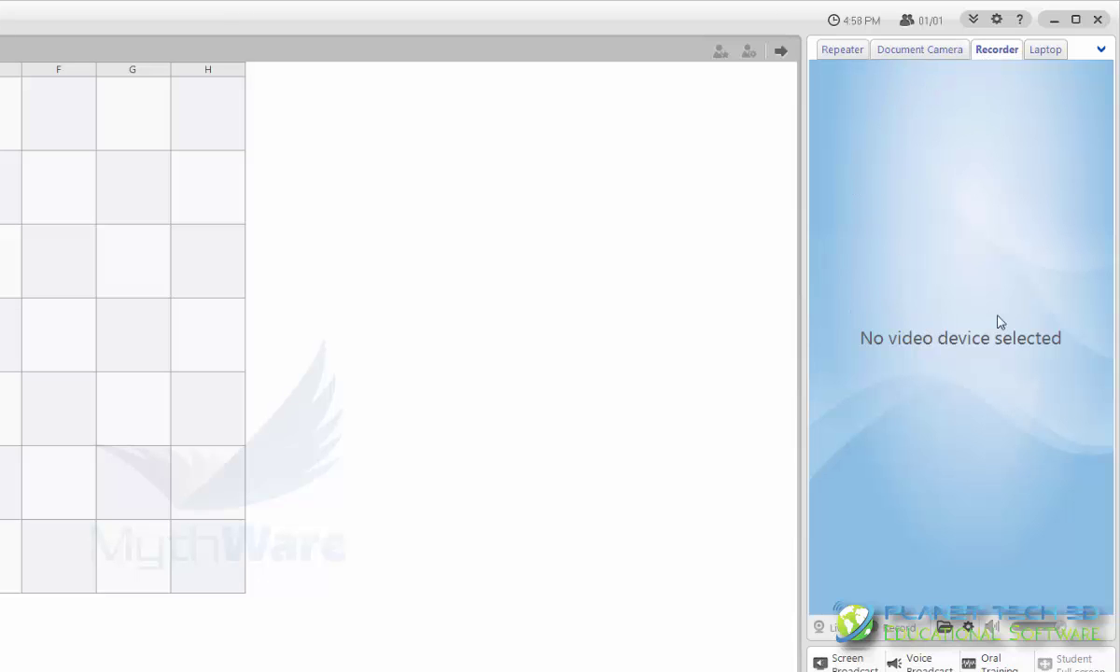
pyautogui.click(1040, 56)
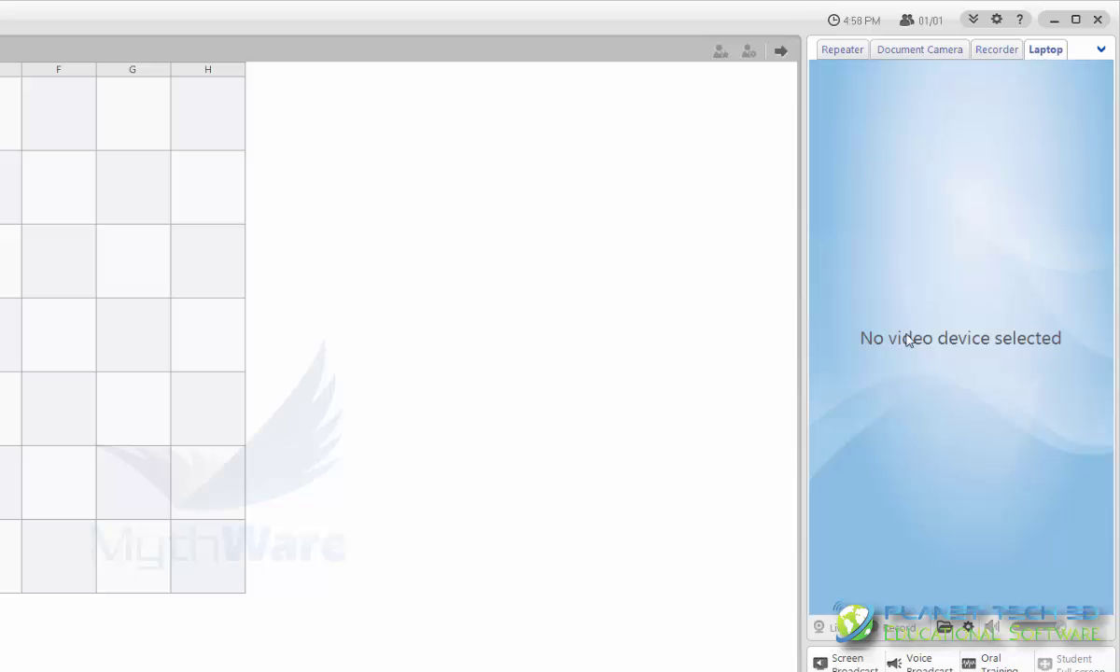
# - Return to the Repeater and look at its media file browser, closing it without choosing a file
pyautogui.click(859, 51)
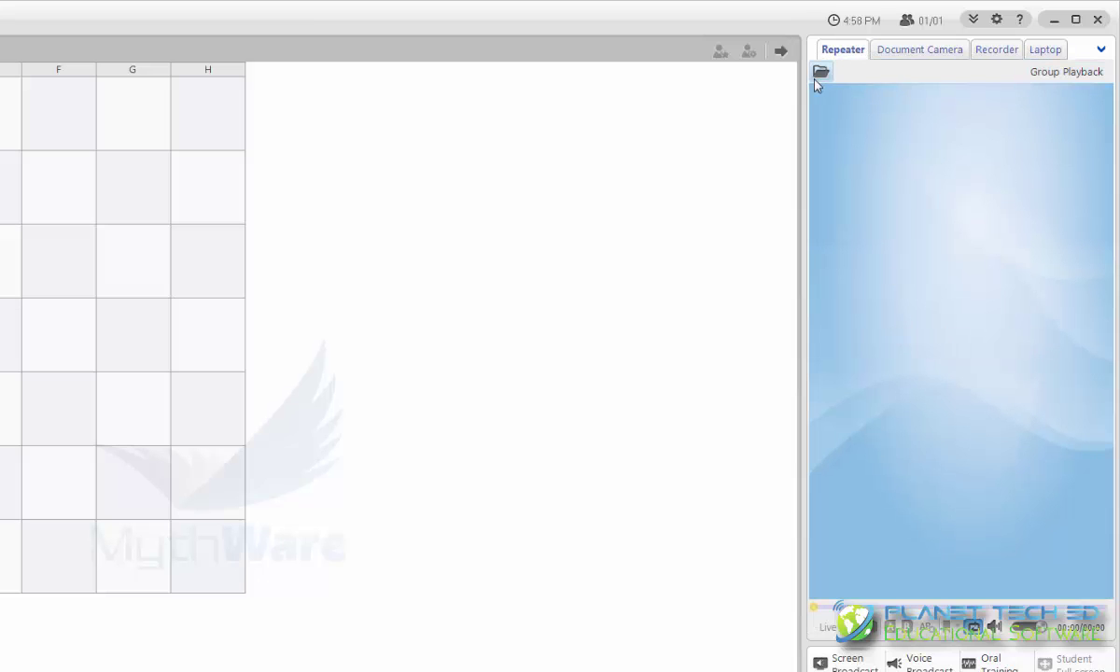
pyautogui.click(907, 49)
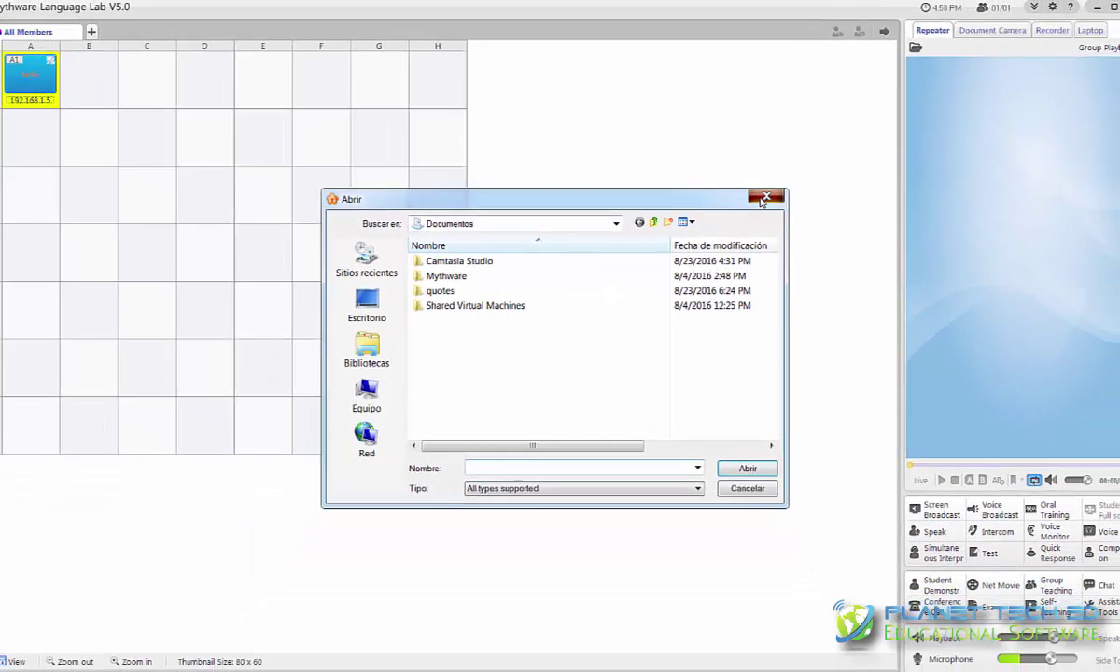
pyautogui.click(795, 216)
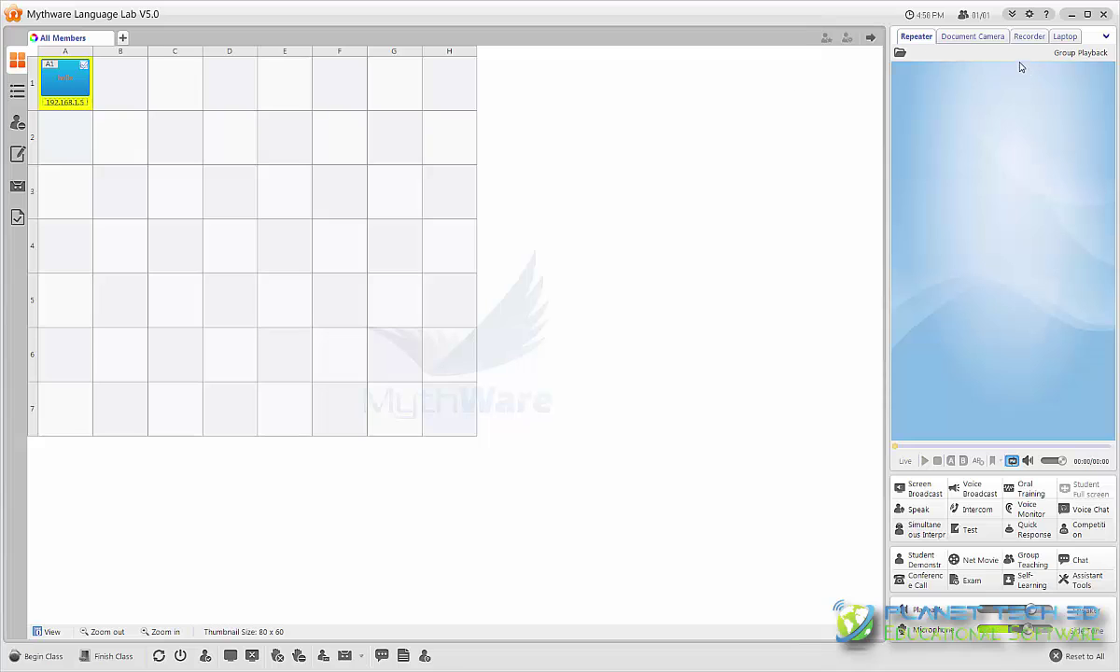